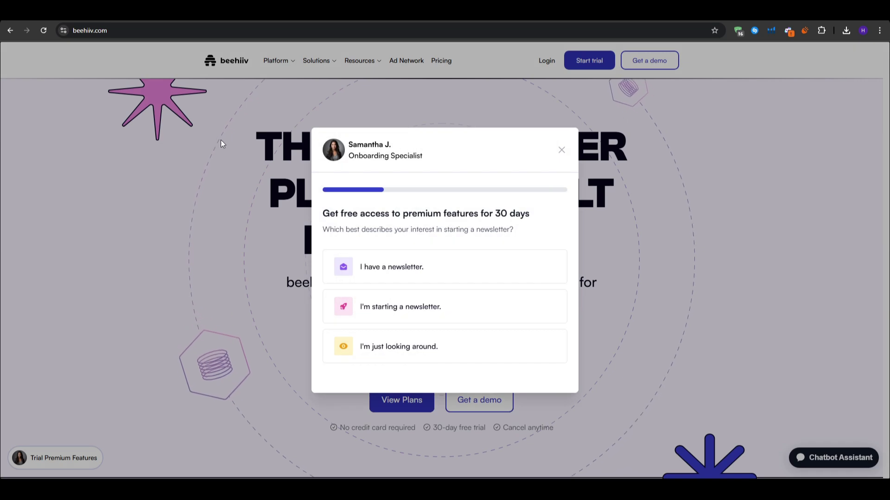
Dismiss the onboarding questionnaire and scroll down through the dashboard overview and its statistics
{"action": "left_click", "coordinate": [560, 152]}
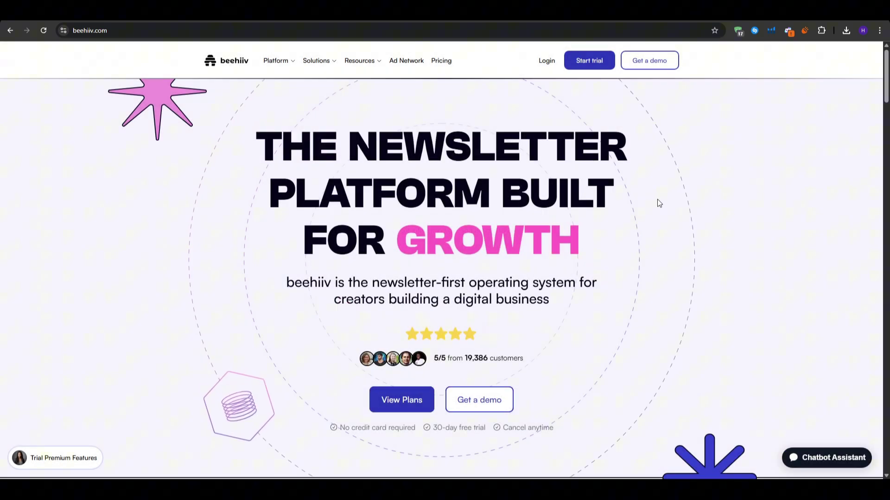
{"action": "scroll", "coordinate": [662, 202], "scroll_direction": "down", "scroll_amount": 10}
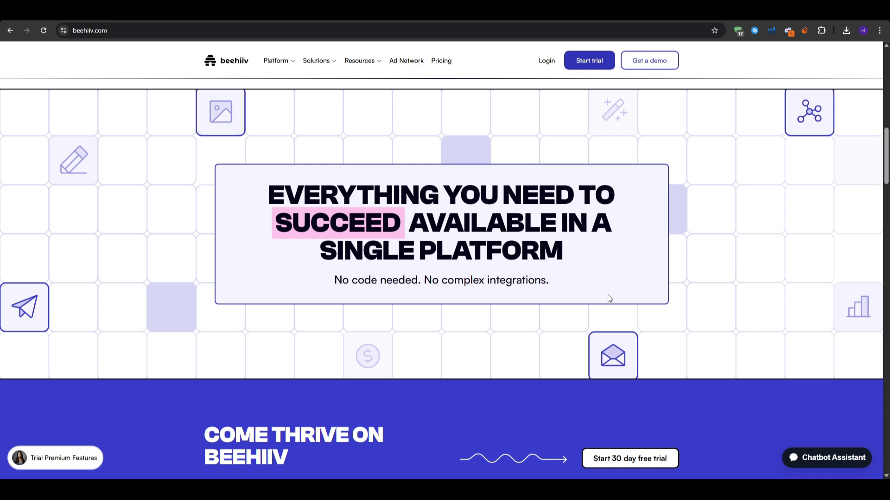
{"action": "scroll", "coordinate": [512, 325], "scroll_direction": "down", "scroll_amount": 4}
{"action": "scroll", "coordinate": [512, 328], "scroll_direction": "down", "scroll_amount": 4}
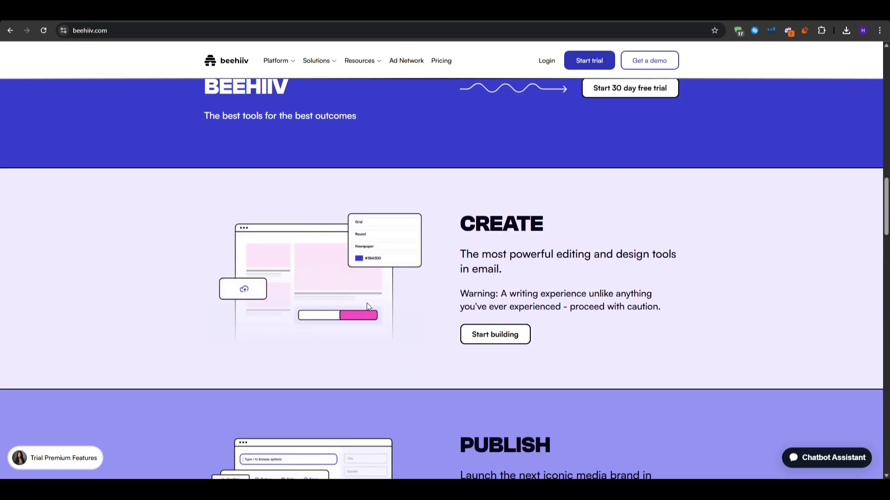
{"action": "scroll", "coordinate": [364, 302], "scroll_direction": "down", "scroll_amount": 4}
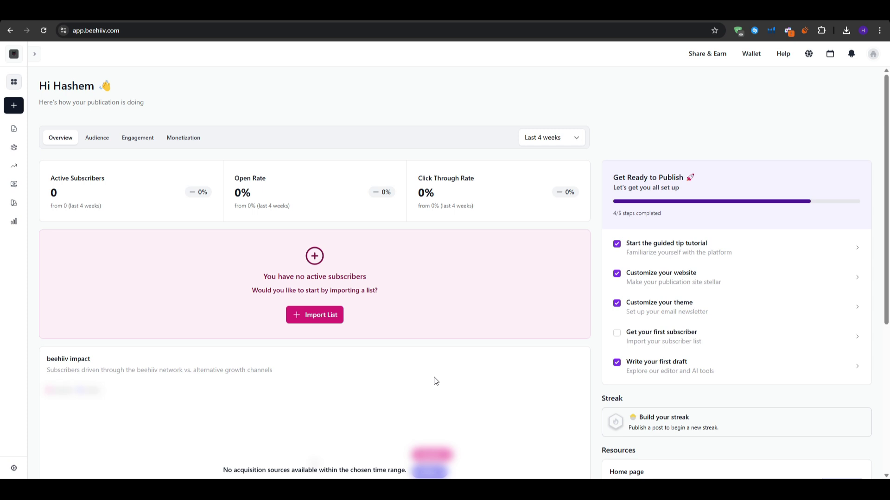
{"action": "left_click", "coordinate": [14, 468]}
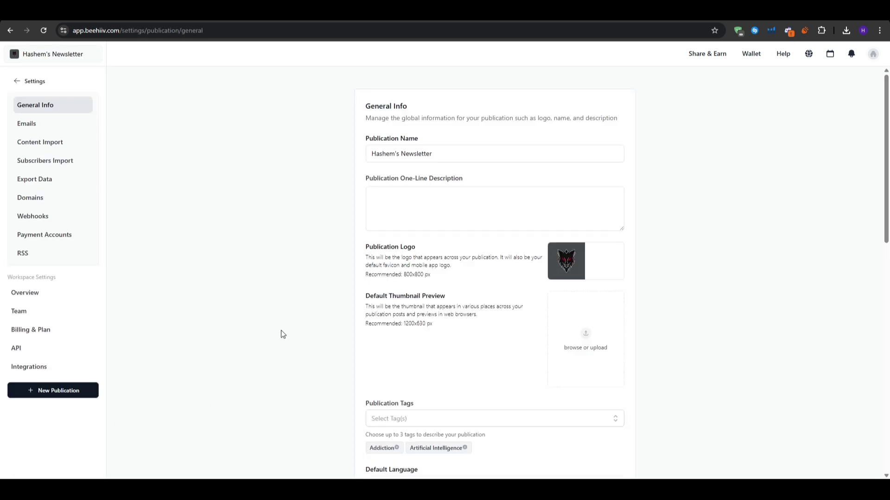
{"action": "mouse_move", "coordinate": [566, 267]}
{"action": "triple_click", "coordinate": [406, 138]}
{"action": "left_click", "coordinate": [322, 176]}
{"action": "scroll", "coordinate": [328, 355], "scroll_direction": "down", "scroll_amount": 3}
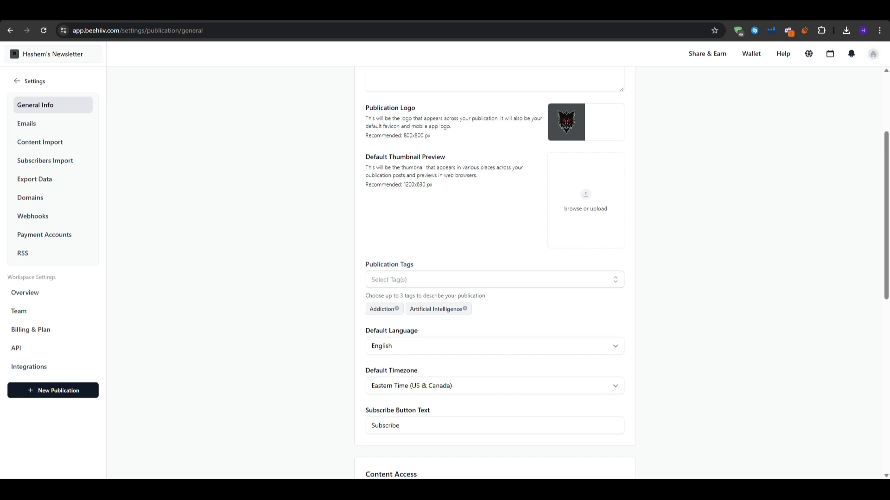
Return to the top of the dashboard and start a new post from the sidebar's + button
{"action": "left_click", "coordinate": [33, 83]}
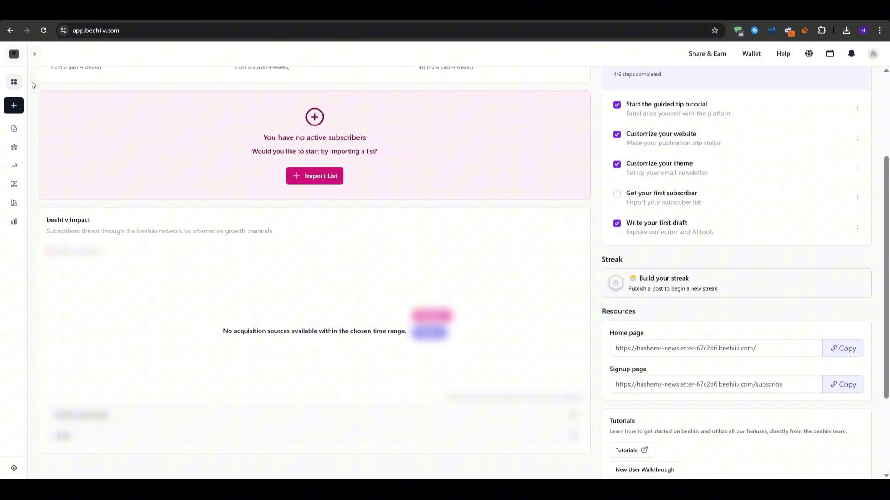
{"action": "scroll", "coordinate": [278, 289], "scroll_direction": "up", "scroll_amount": 2}
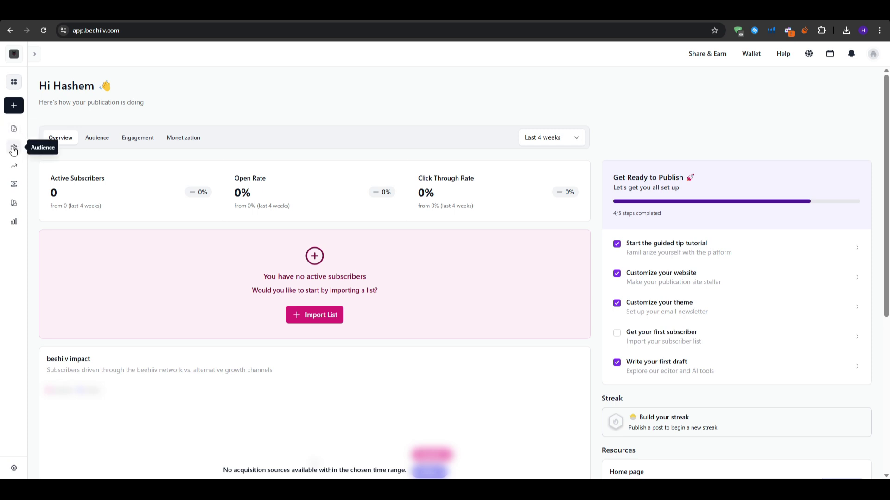
{"action": "left_click", "coordinate": [20, 109]}
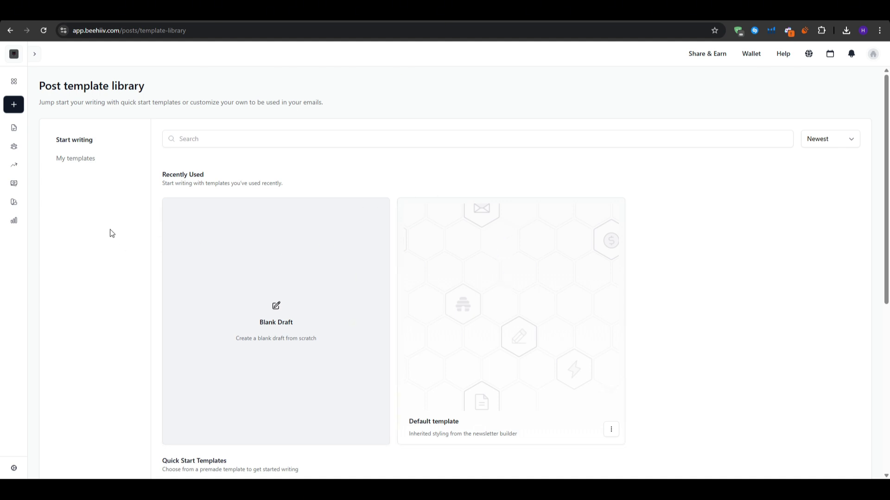
Check the Default template's options, then scroll to Quick Start Templates (Classic Editorial, Featured Interview, Tech Roundup)
{"action": "scroll", "coordinate": [106, 228], "scroll_direction": "down", "scroll_amount": 1}
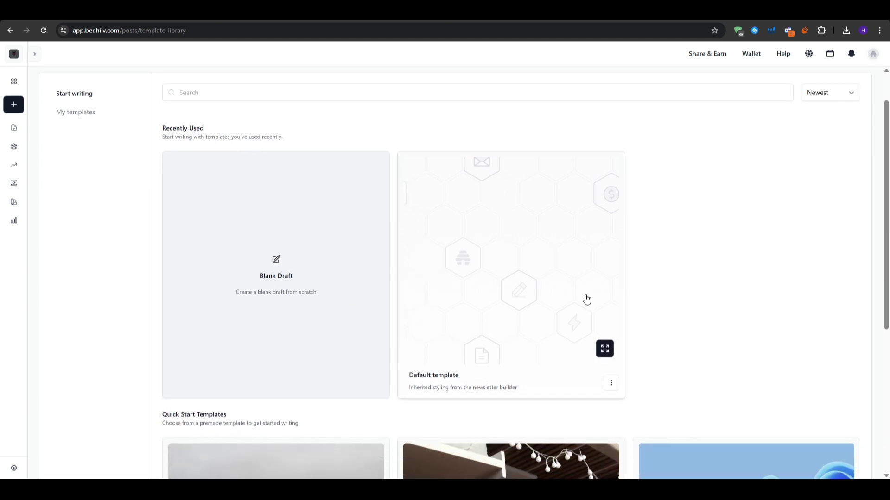
{"action": "left_click", "coordinate": [611, 384]}
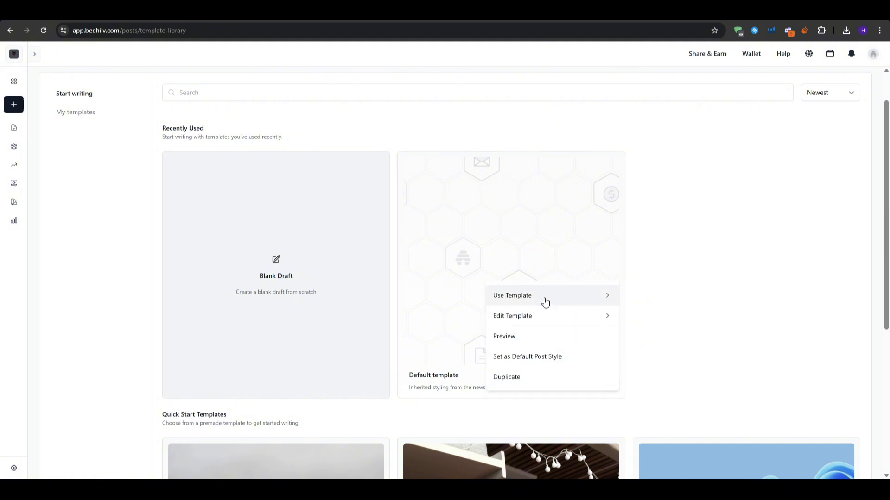
{"action": "left_click", "coordinate": [703, 333]}
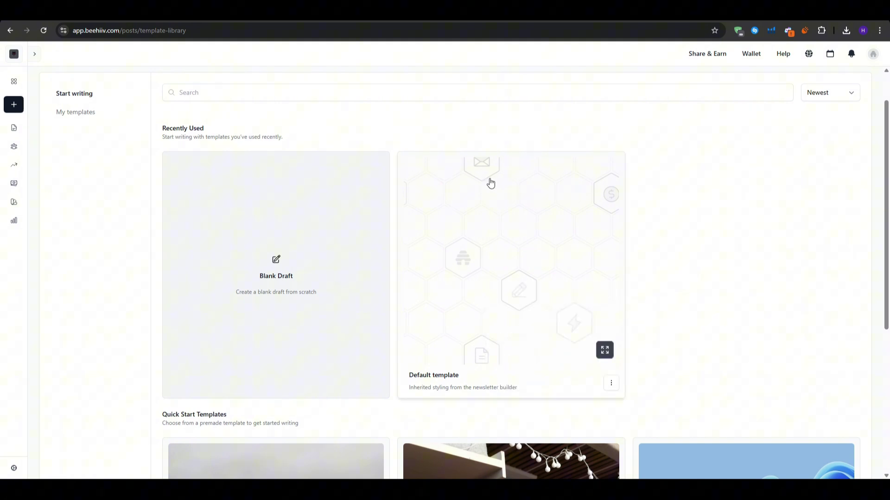
{"action": "scroll", "coordinate": [514, 192], "scroll_direction": "down", "scroll_amount": 5}
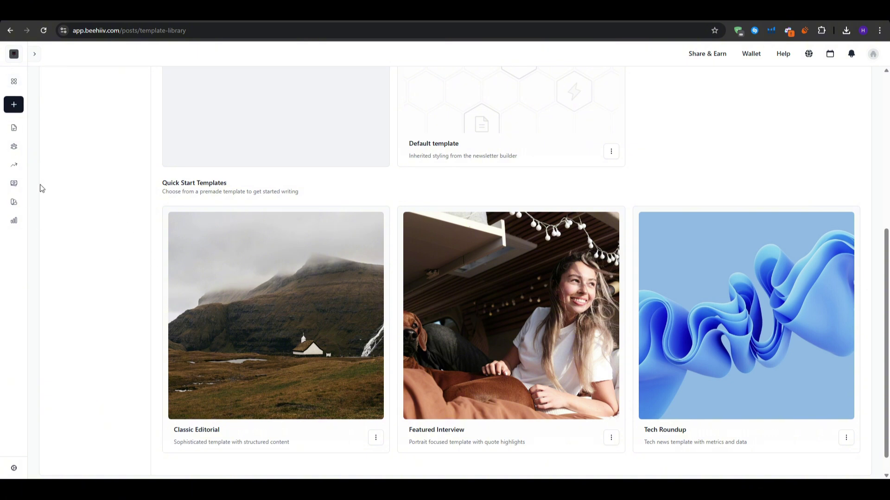
Open Monetize > Ads and review the Earnings This Month section
{"action": "left_click", "coordinate": [17, 187]}
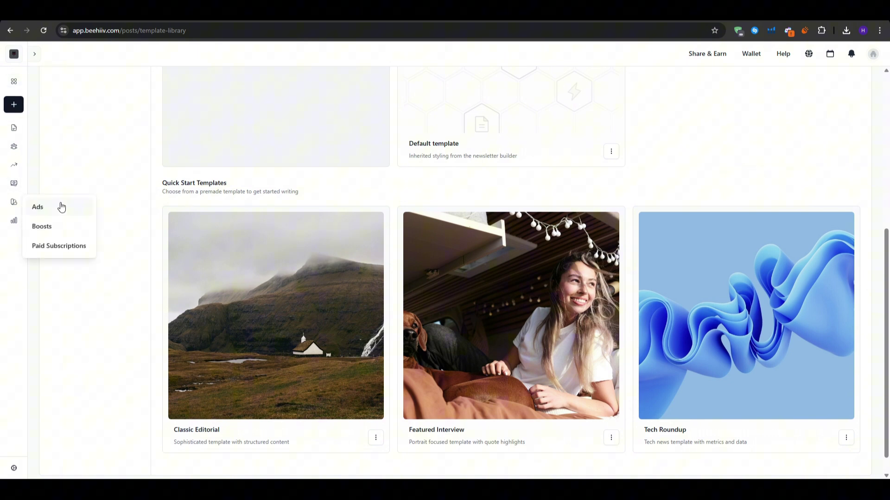
{"action": "left_click", "coordinate": [53, 212]}
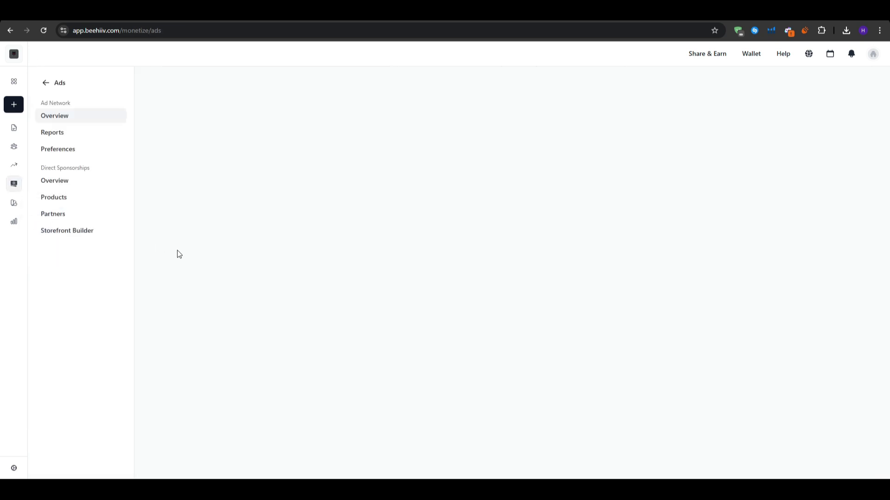
{"action": "left_click_drag", "start_coordinate": [151, 135], "coordinate": [223, 132]}
{"action": "left_click", "coordinate": [223, 132]}
{"action": "scroll", "coordinate": [348, 264], "scroll_direction": "down", "scroll_amount": 1}
{"action": "scroll", "coordinate": [350, 264], "scroll_direction": "up", "scroll_amount": 1}
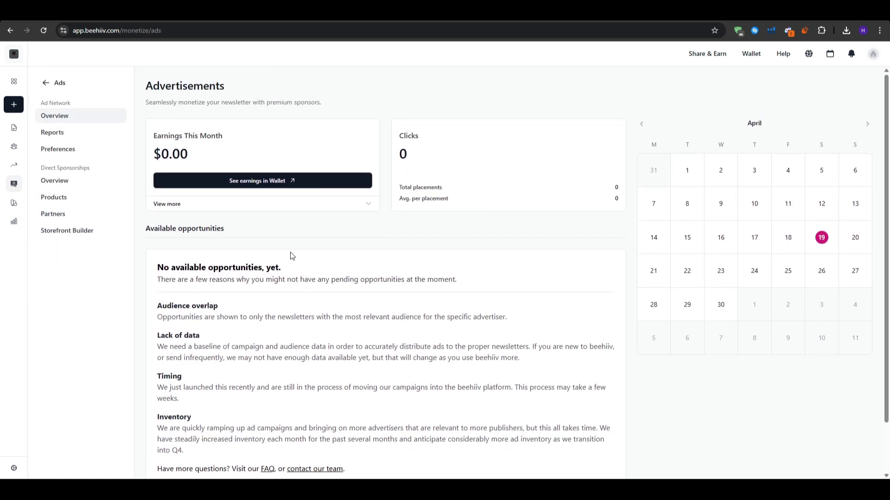
Open Monetize > Paid Subscriptions and read through its Scale-plan overview and Convert free readers section
{"action": "mouse_move", "coordinate": [14, 184]}
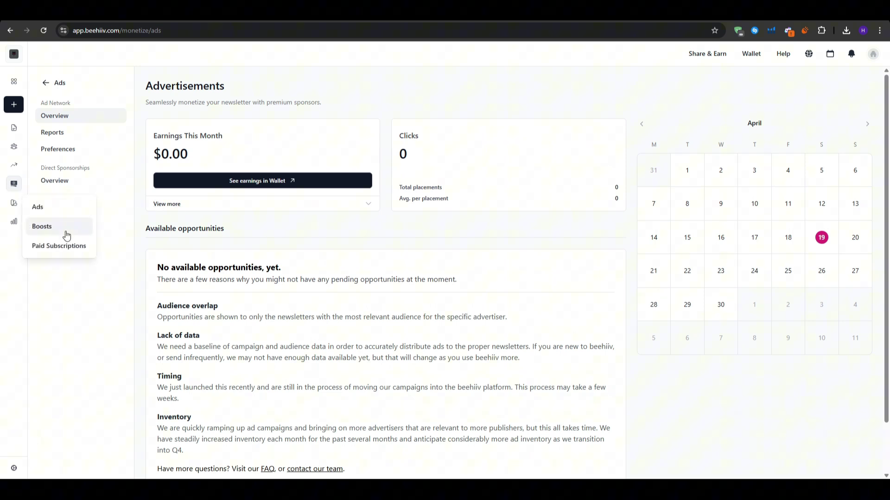
{"action": "left_click", "coordinate": [65, 247]}
{"action": "left_click_drag", "start_coordinate": [339, 156], "coordinate": [359, 156]}
{"action": "left_click", "coordinate": [359, 157]}
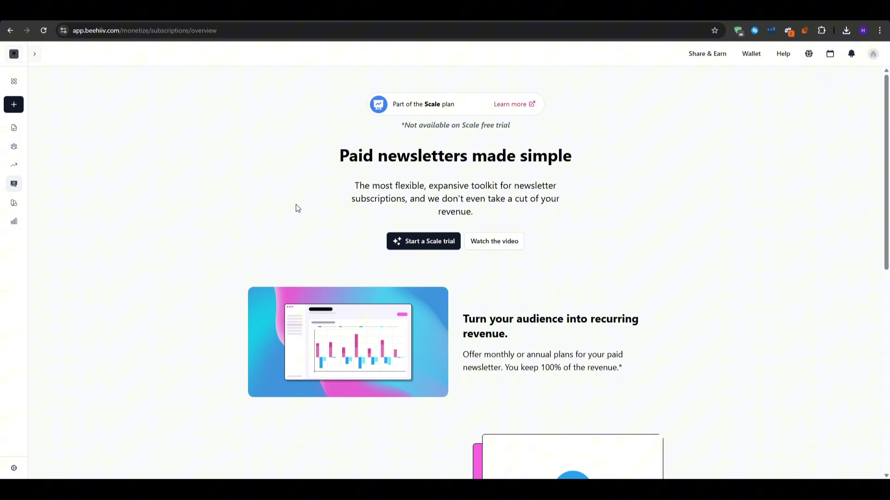
{"action": "scroll", "coordinate": [298, 208], "scroll_direction": "down", "scroll_amount": 5}
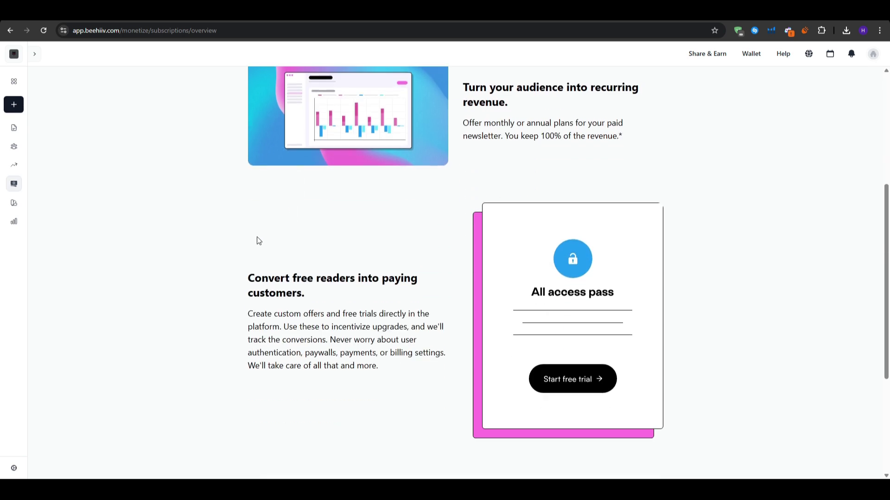
{"action": "left_click_drag", "start_coordinate": [243, 278], "coordinate": [308, 295]}
{"action": "left_click", "coordinate": [314, 299]}
{"action": "scroll", "coordinate": [243, 275], "scroll_direction": "down", "scroll_amount": 4}
{"action": "scroll", "coordinate": [240, 270], "scroll_direction": "up", "scroll_amount": 10}
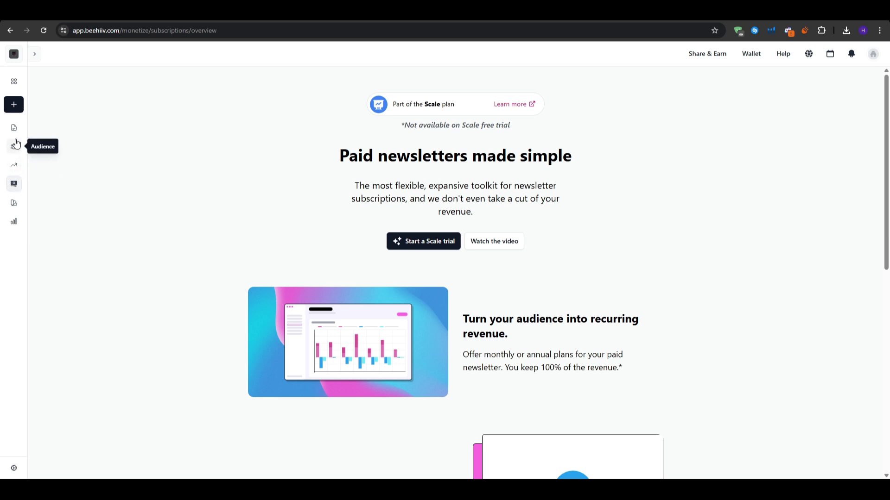
Open Audience > Segments to view the empty subscriber segments list
{"action": "mouse_move", "coordinate": [14, 145]}
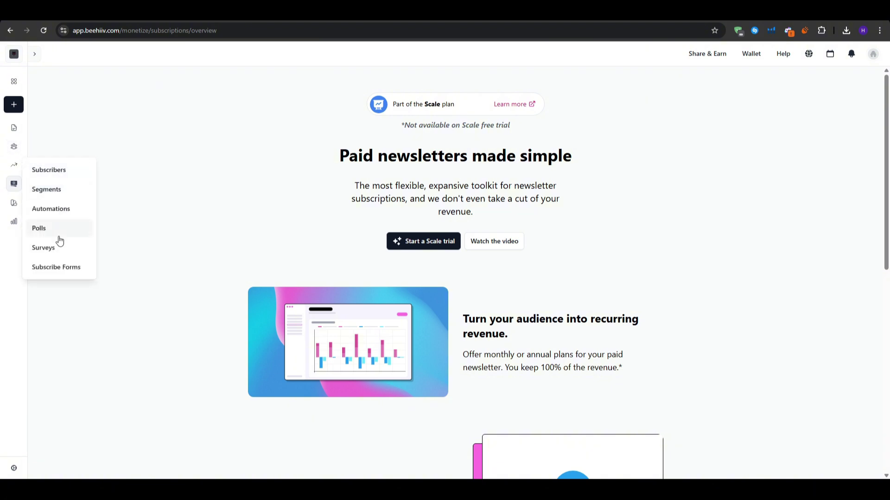
{"action": "left_click", "coordinate": [55, 194]}
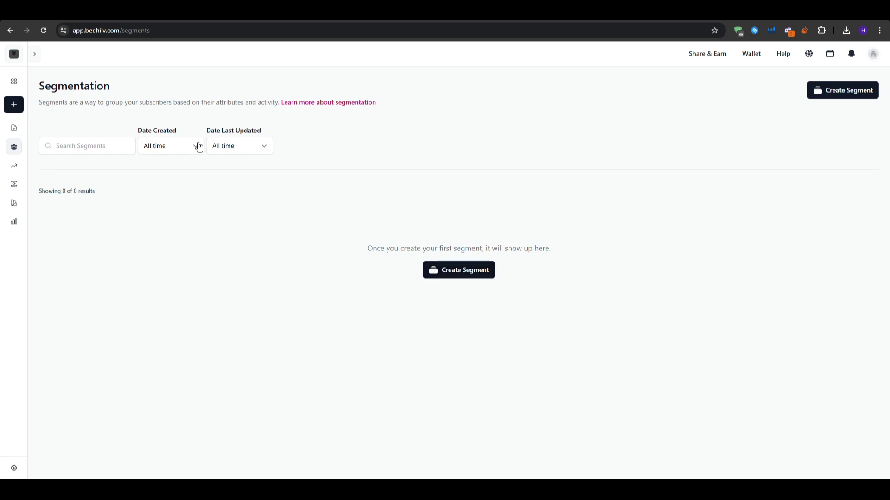
{"action": "mouse_move", "coordinate": [13, 151]}
Open the Website Builder, turn on the Example Site preview, then exit to the dashboard
{"action": "mouse_move", "coordinate": [13, 204]}
{"action": "left_click", "coordinate": [58, 247]}
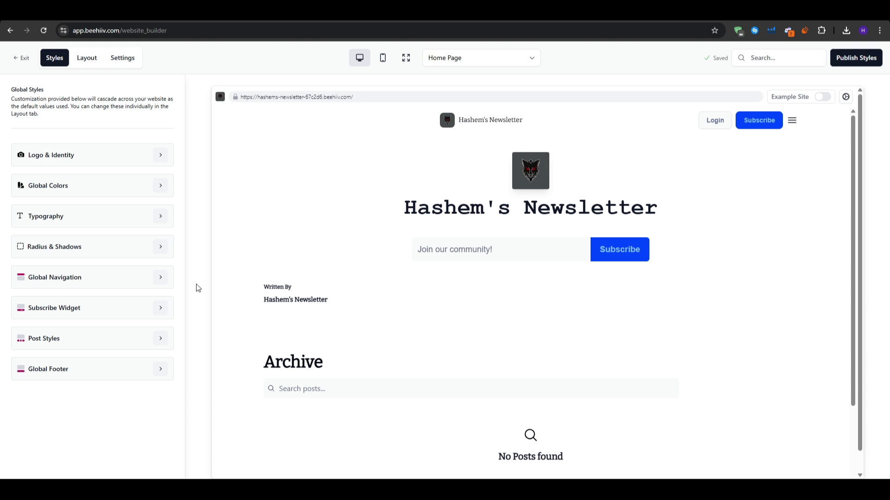
{"action": "left_click", "coordinate": [822, 96]}
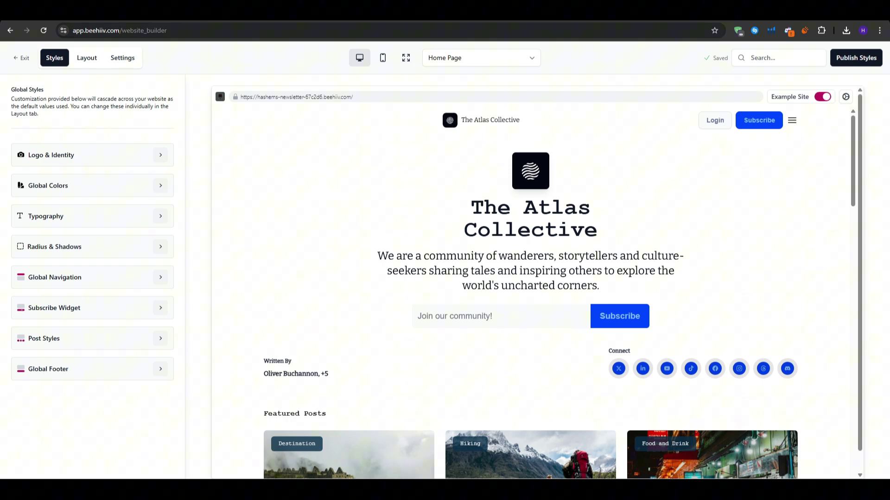
{"action": "left_click", "coordinate": [23, 58]}
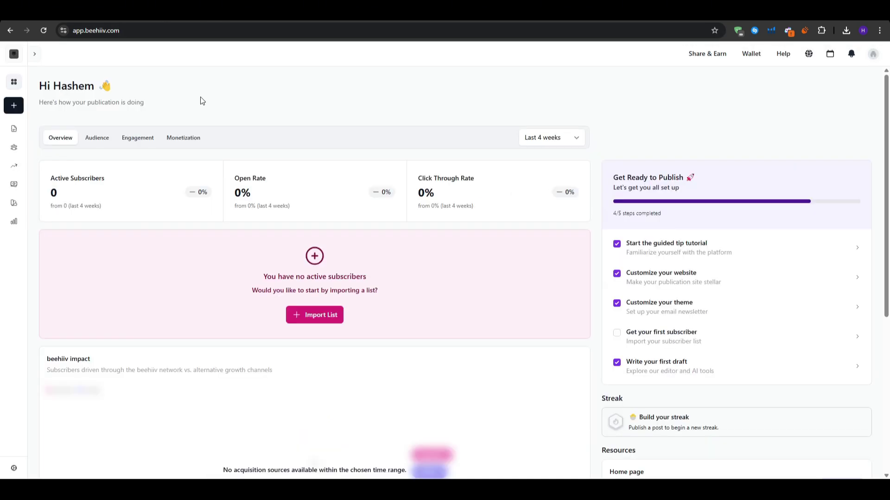
Check the web and email subdomains under Settings > Domains, then open Audience > Subscribers
{"action": "left_click", "coordinate": [20, 468]}
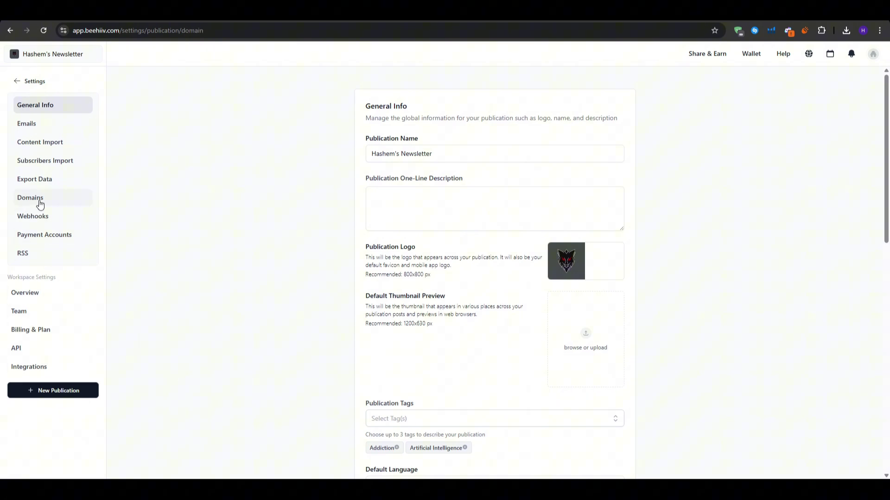
{"action": "left_click", "coordinate": [40, 201]}
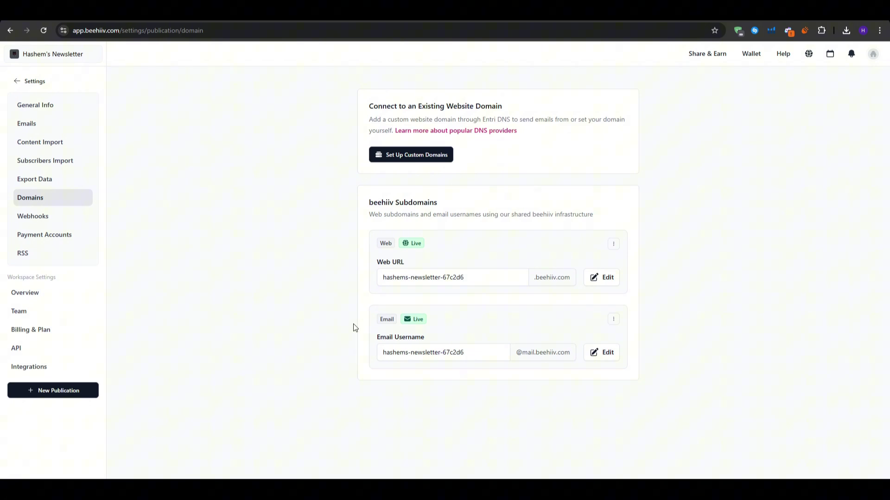
{"action": "left_click", "coordinate": [17, 81]}
{"action": "mouse_move", "coordinate": [14, 147]}
{"action": "left_click", "coordinate": [56, 171]}
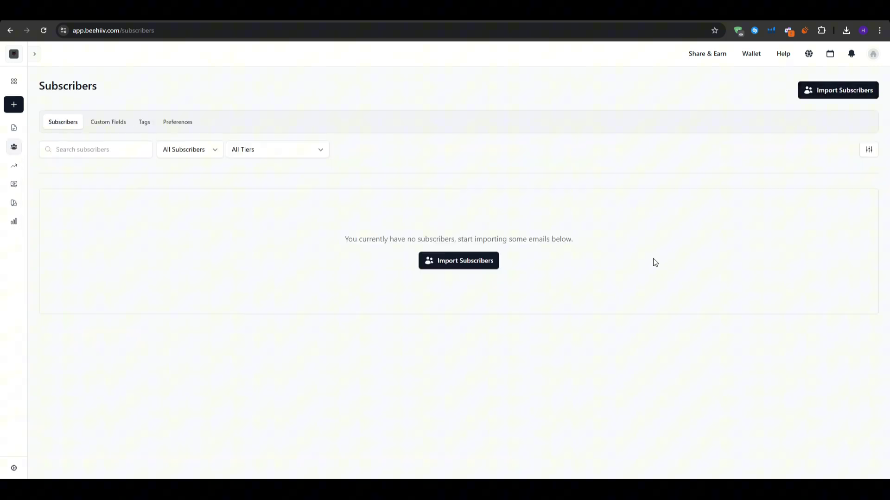
Go to Posts and open the draft post from the list in the editor
{"action": "left_click", "coordinate": [13, 132]}
{"action": "left_click", "coordinate": [556, 278]}
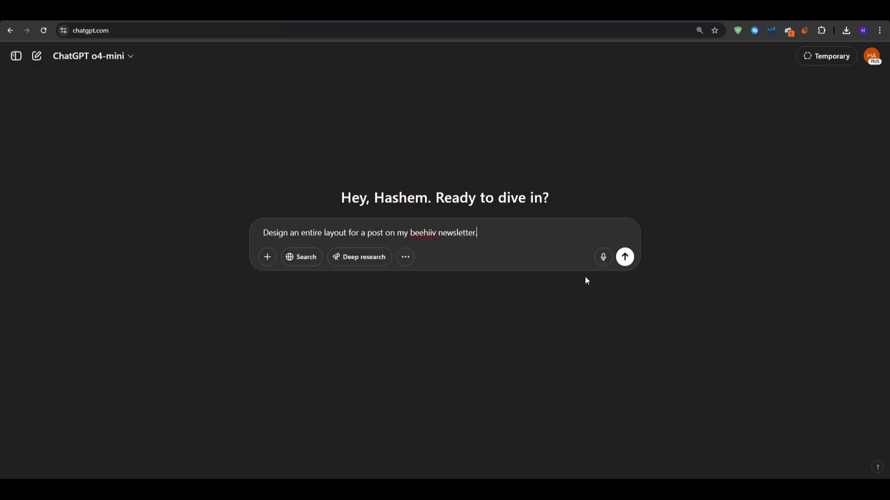
Send the layout request to ChatGPT, read the reply down to its Footer section, then return to beehiiv
{"action": "left_click", "coordinate": [625, 257]}
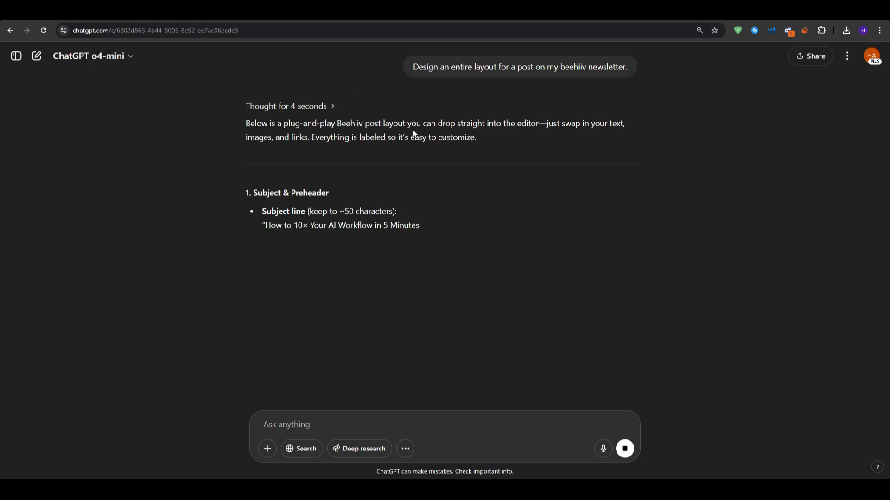
{"action": "left_click_drag", "start_coordinate": [244, 191], "coordinate": [437, 244]}
{"action": "scroll", "coordinate": [439, 239], "scroll_direction": "down", "scroll_amount": 12}
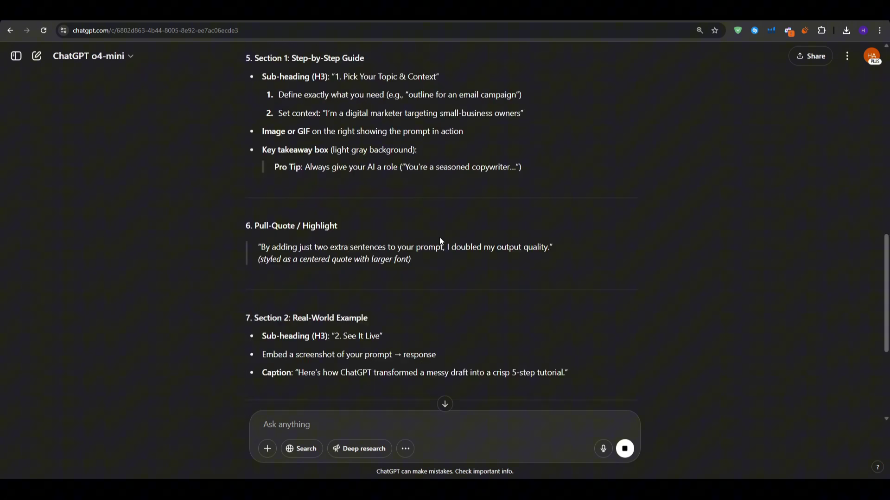
{"action": "scroll", "coordinate": [439, 241], "scroll_direction": "down", "scroll_amount": 6}
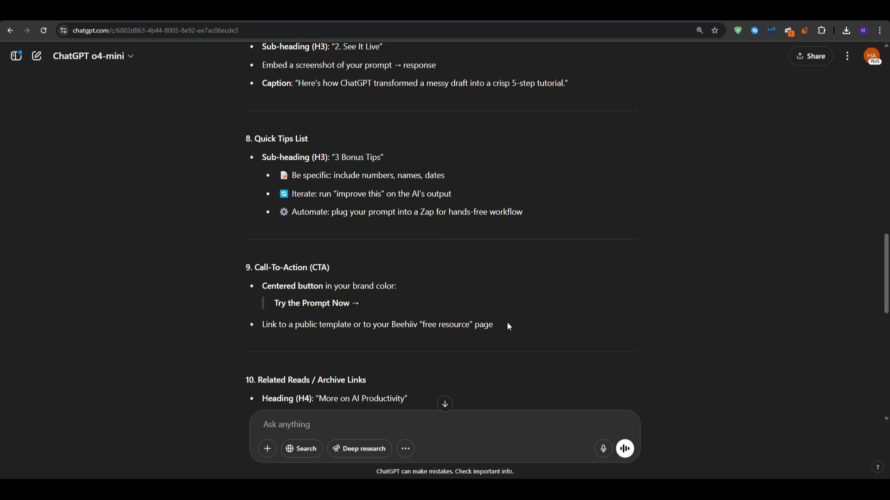
{"action": "left_click_drag", "start_coordinate": [519, 329], "coordinate": [301, 276]}
{"action": "left_click", "coordinate": [303, 279]}
{"action": "scroll", "coordinate": [326, 293], "scroll_direction": "down", "scroll_amount": 5}
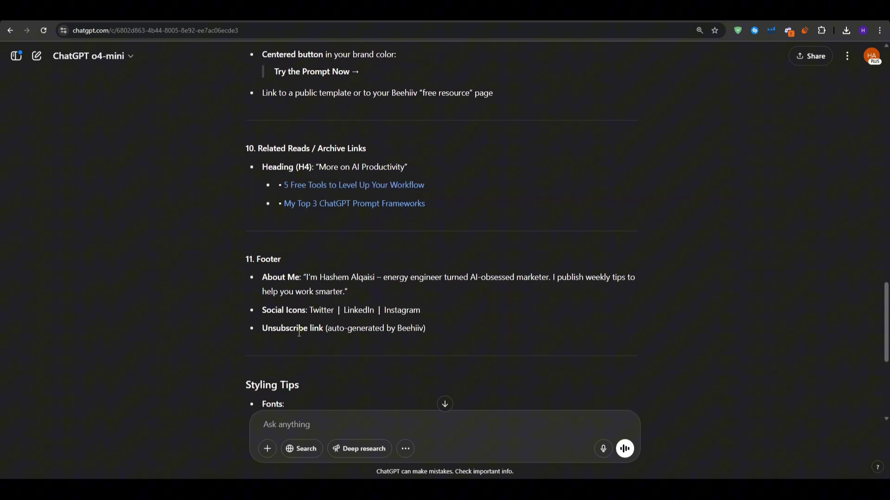
{"action": "left_click_drag", "start_coordinate": [452, 332], "coordinate": [281, 261]}
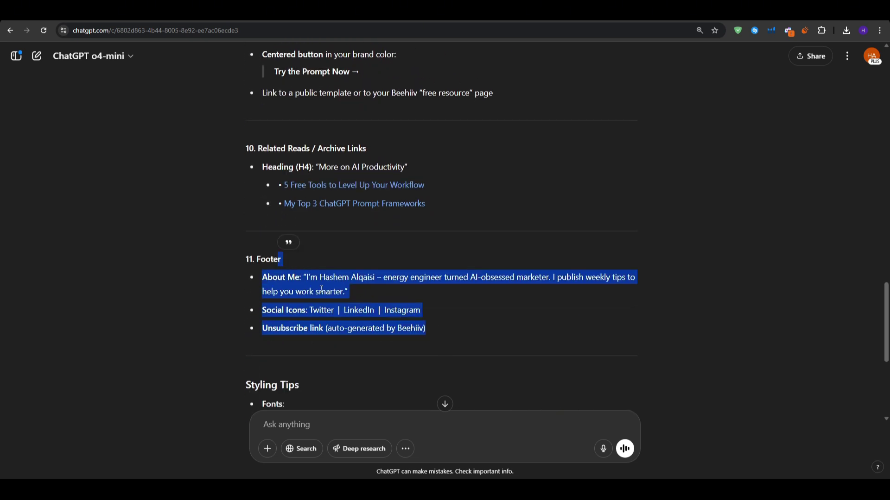
{"action": "left_click", "coordinate": [435, 297]}
{"action": "scroll", "coordinate": [539, 276], "scroll_direction": "up", "scroll_amount": 4}
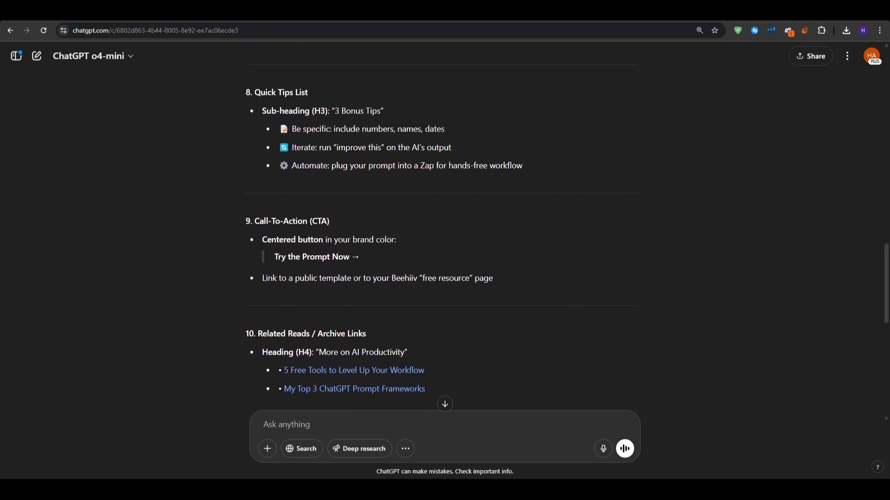
{"action": "key", "text": "ctrl+Tab"}
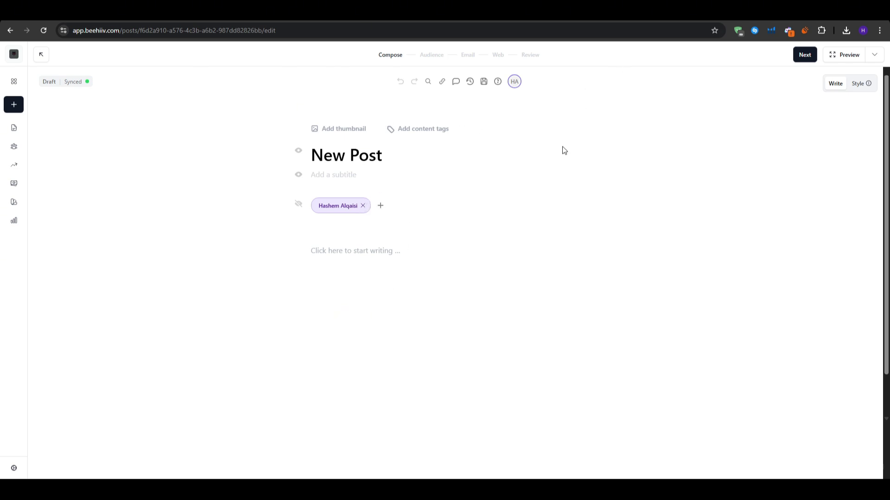
Scroll the empty New Post draft and bring up the Grow menu from the sidebar
{"action": "scroll", "coordinate": [229, 149], "scroll_direction": "down", "scroll_amount": 2}
{"action": "scroll", "coordinate": [229, 149], "scroll_direction": "down", "scroll_amount": 1}
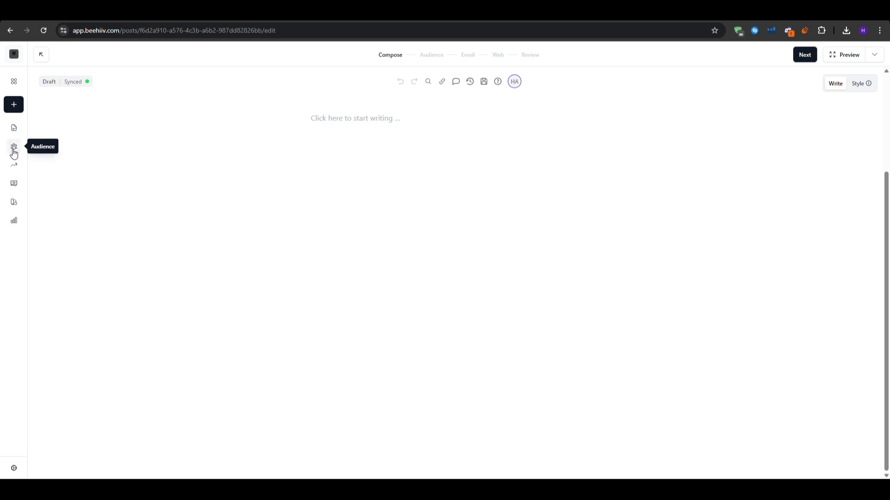
{"action": "left_click", "coordinate": [14, 170]}
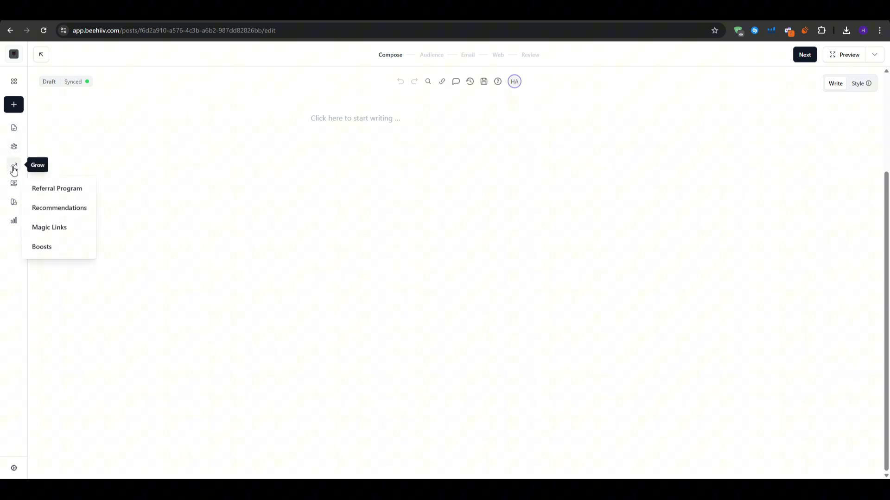
View the Magic Links page, then scroll through the Referral Program overview and its Scale-plan trial offer
{"action": "left_click", "coordinate": [67, 232]}
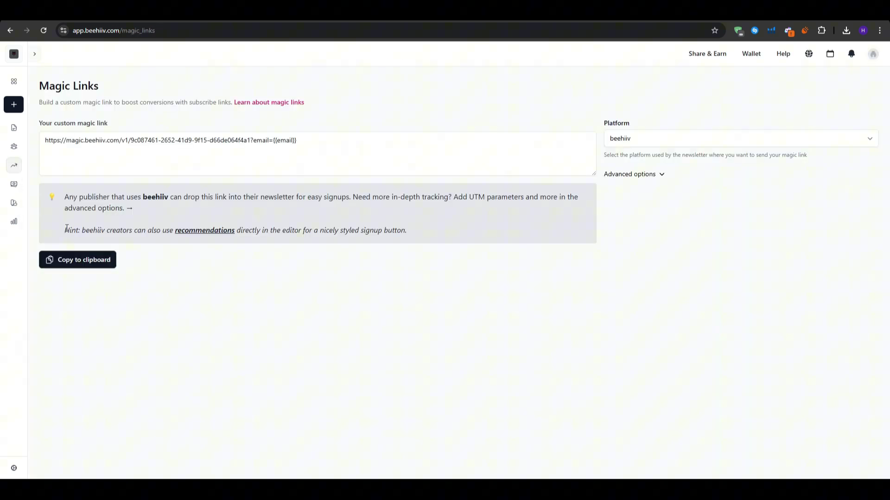
{"action": "left_click", "coordinate": [14, 165]}
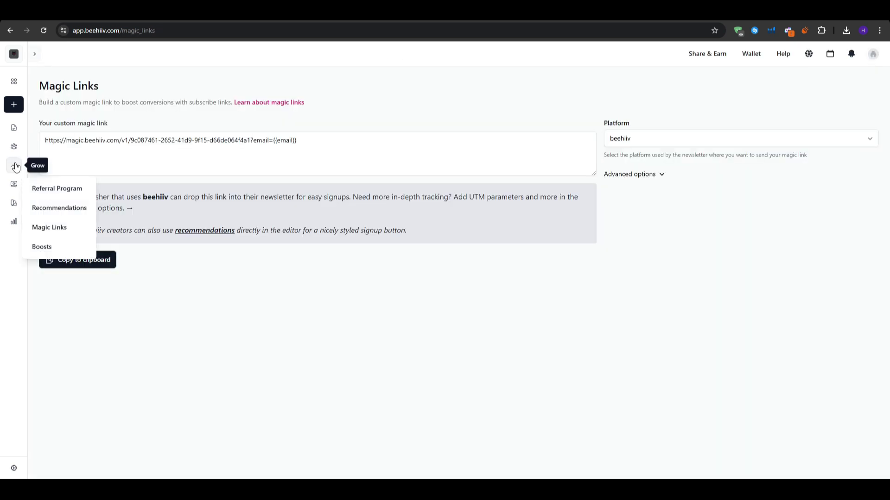
{"action": "left_click", "coordinate": [50, 192]}
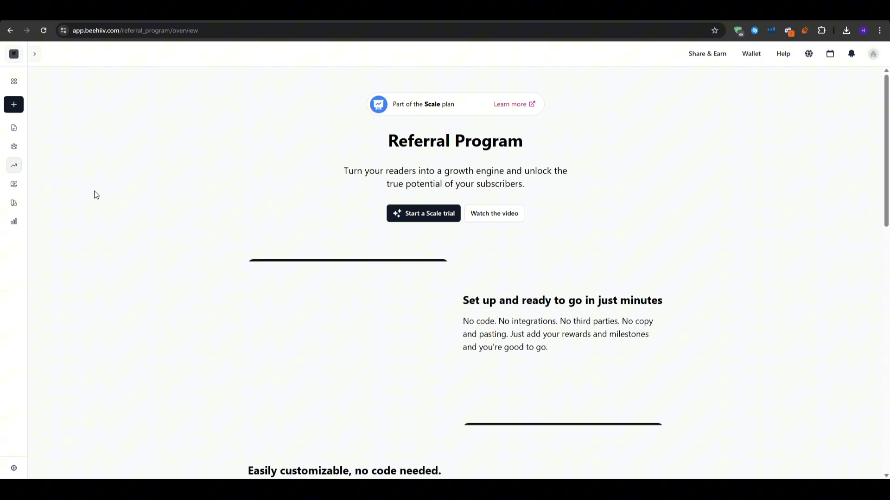
{"action": "scroll", "coordinate": [96, 198], "scroll_direction": "down", "scroll_amount": 10}
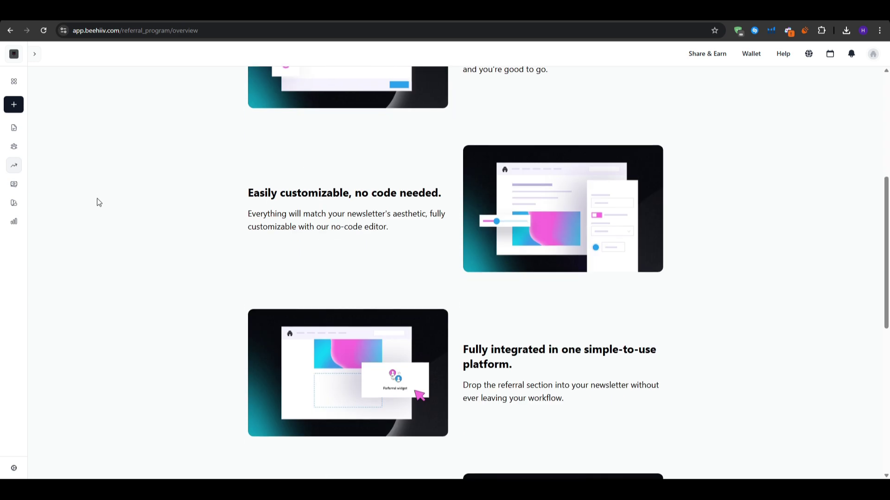
{"action": "scroll", "coordinate": [97, 205], "scroll_direction": "up", "scroll_amount": 10}
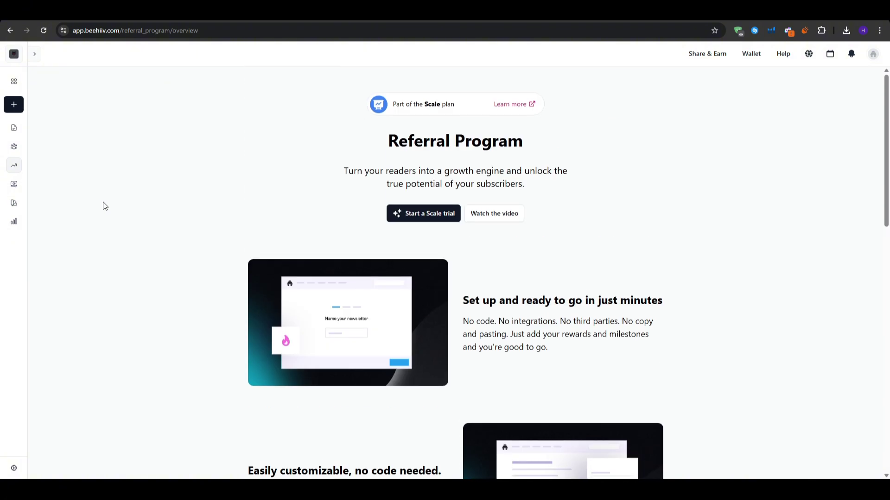
{"action": "mouse_move", "coordinate": [14, 165]}
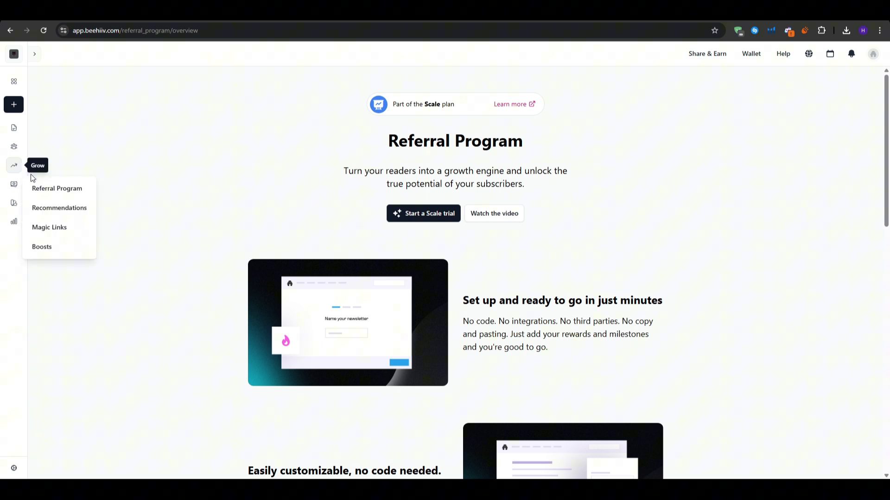
Scroll through the Boosts overview on paid subscriber acquisition at a self-set cost per acquisition
{"action": "left_click", "coordinate": [74, 246]}
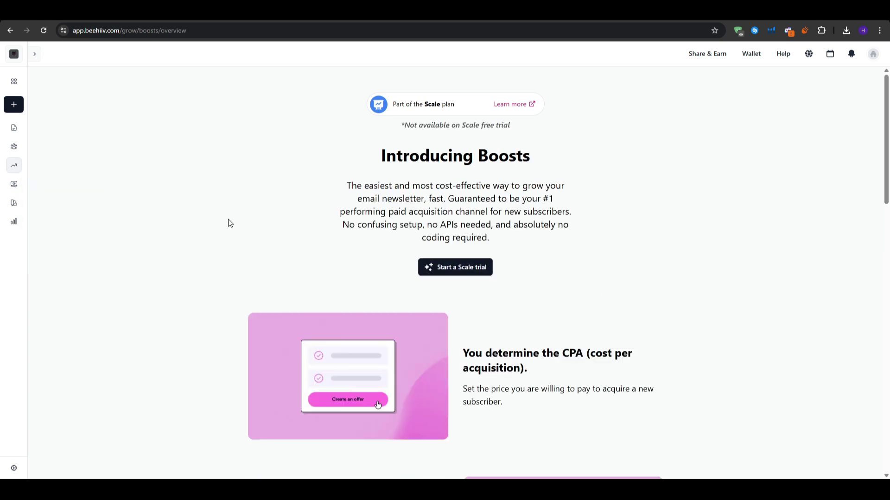
{"action": "scroll", "coordinate": [228, 224], "scroll_direction": "down", "scroll_amount": 10}
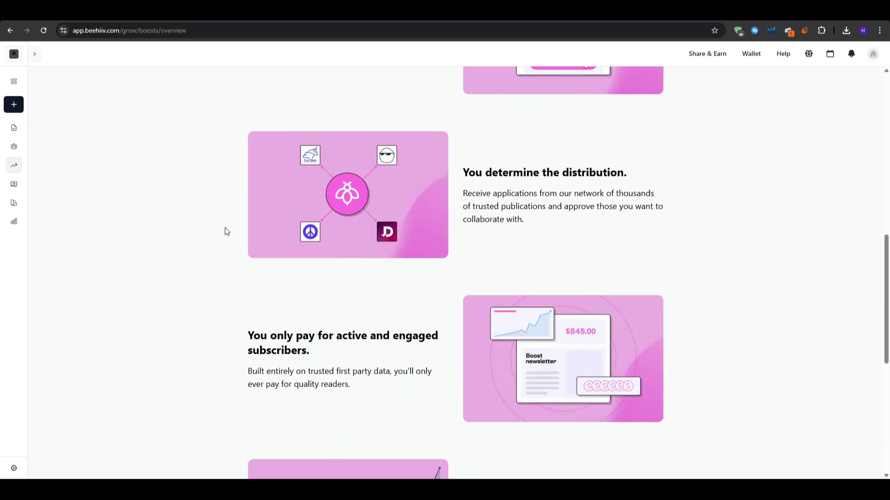
{"action": "scroll", "coordinate": [226, 232], "scroll_direction": "up", "scroll_amount": 10}
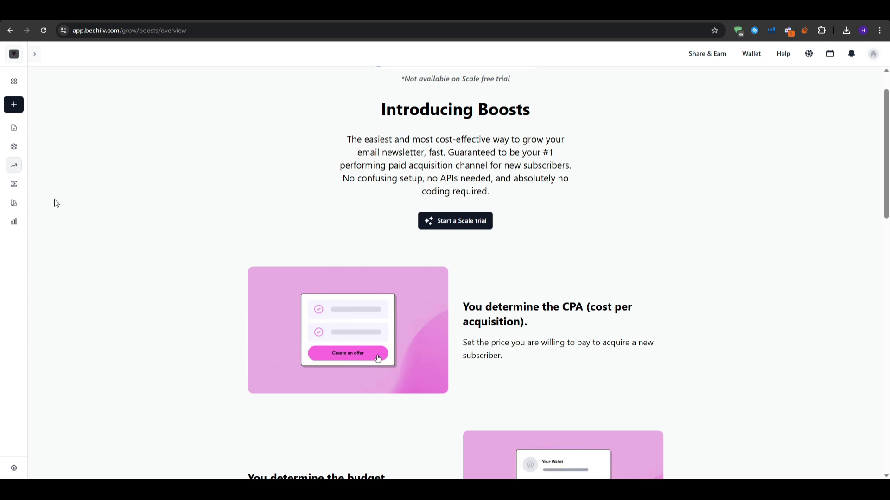
Go to Monetize > Paid Subscriptions to see the 'Paid newsletters made simple' Scale-plan page
{"action": "left_click", "coordinate": [21, 190]}
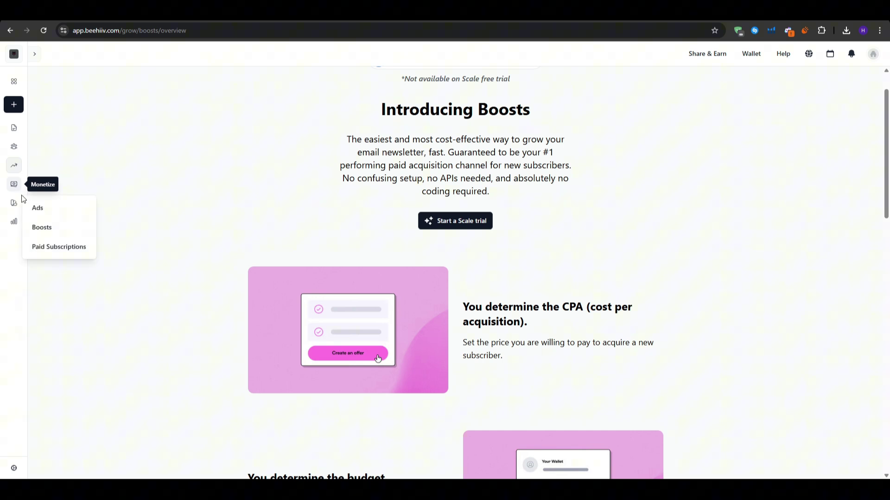
{"action": "left_click", "coordinate": [70, 247]}
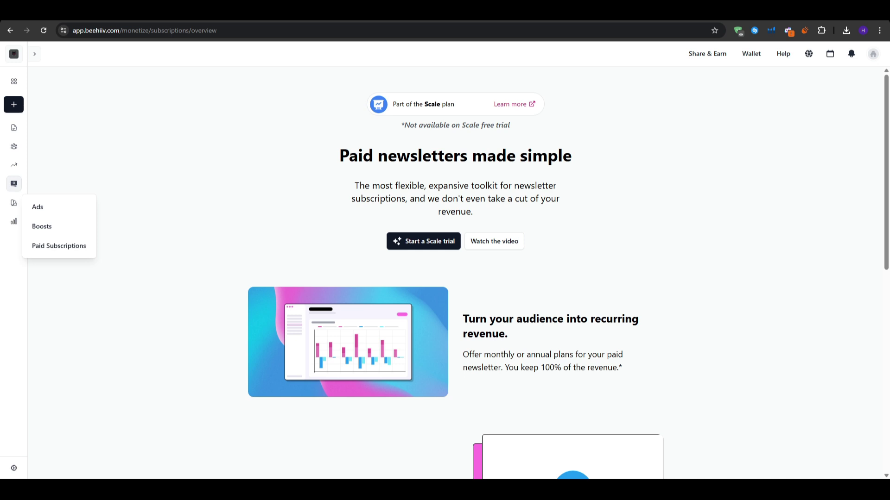
{"action": "mouse_move", "coordinate": [10, 223]}
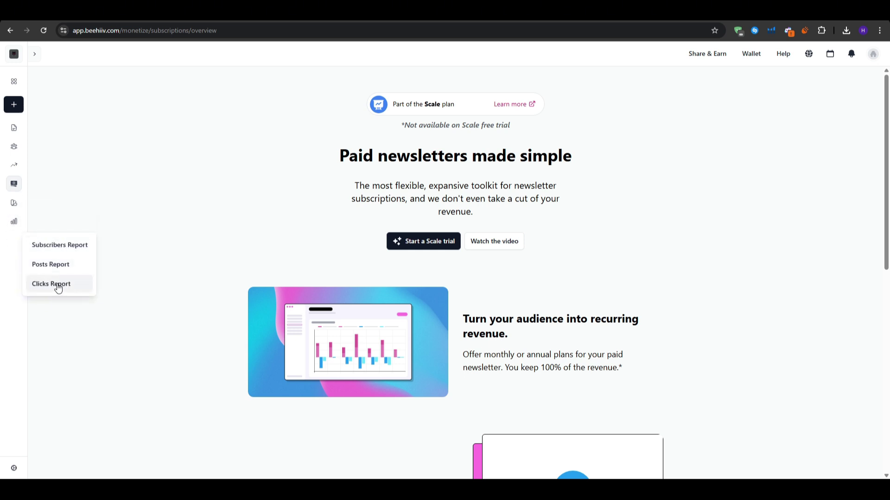
Scroll through the Subscribers Report and Clicks Report analytics overviews, both Scale-plan upsells
{"action": "left_click", "coordinate": [58, 245]}
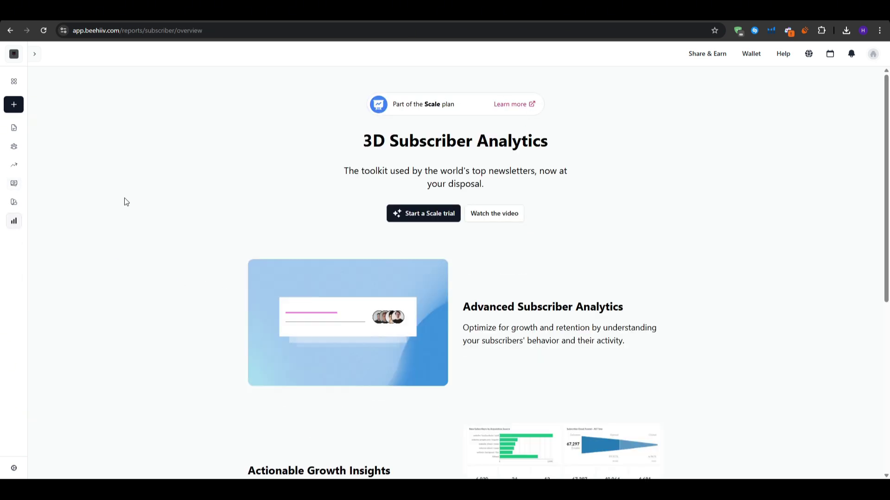
{"action": "scroll", "coordinate": [117, 200], "scroll_direction": "down", "scroll_amount": 6}
{"action": "mouse_move", "coordinate": [14, 221]}
{"action": "left_click", "coordinate": [83, 282]}
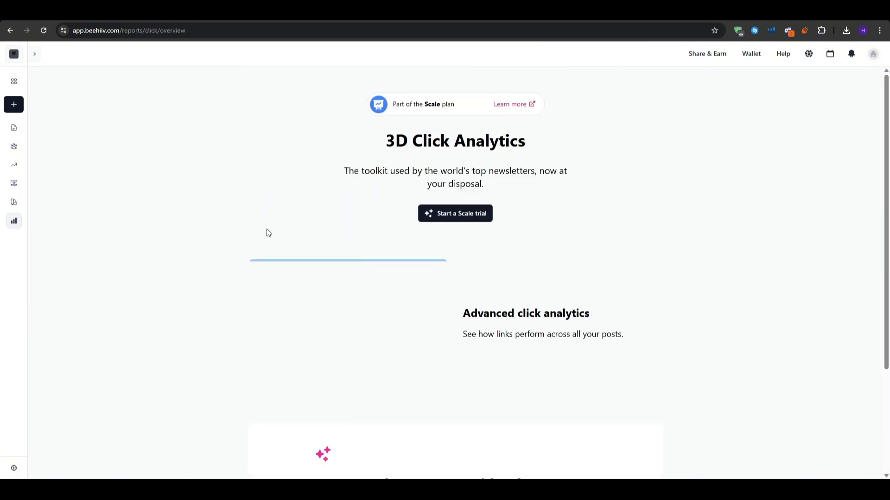
{"action": "scroll", "coordinate": [288, 238], "scroll_direction": "down", "scroll_amount": 3}
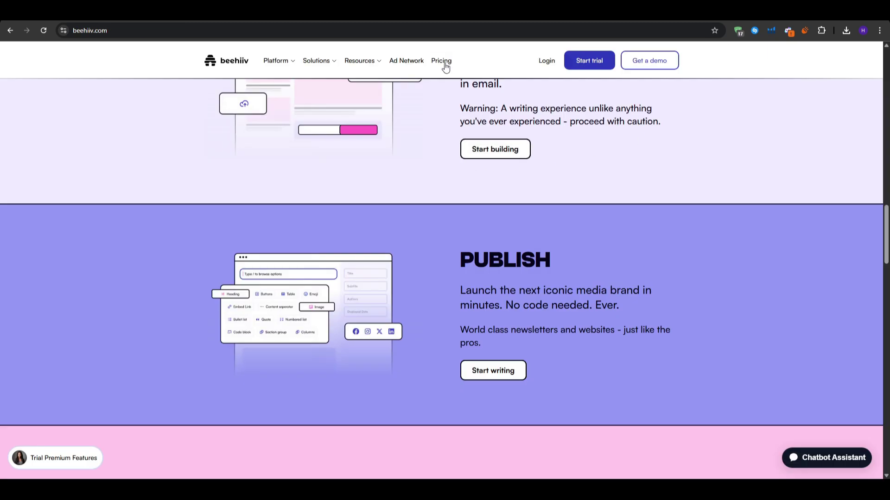
Switch the beehiiv pricing page to Monthly billing and compare plans: Scale $49, Max $109
{"action": "left_click", "coordinate": [444, 61]}
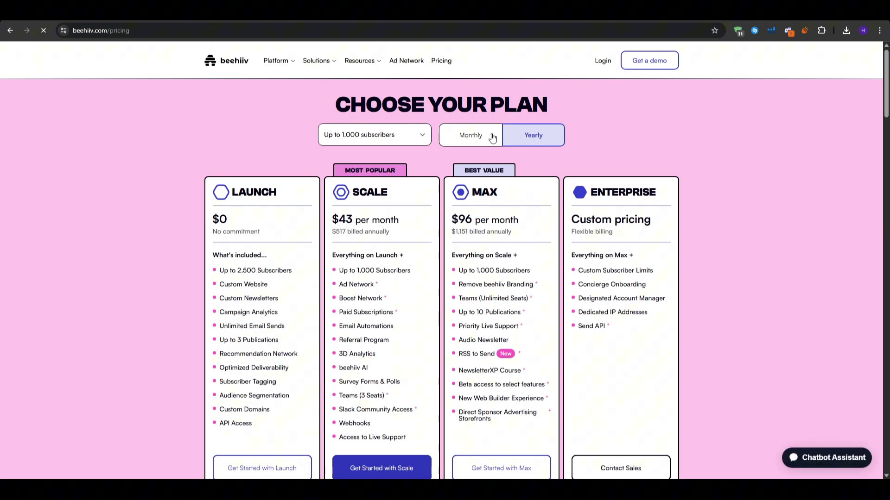
{"action": "left_click", "coordinate": [484, 142]}
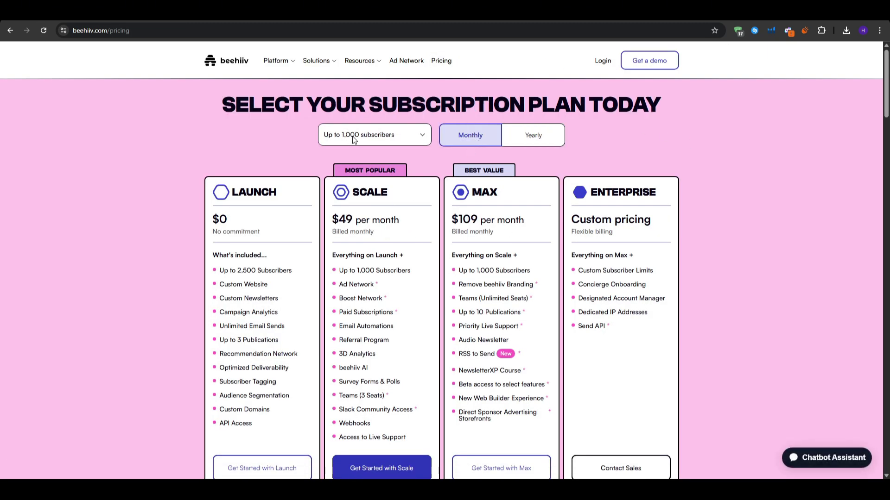
{"action": "left_click_drag", "start_coordinate": [411, 221], "coordinate": [309, 226]}
{"action": "left_click", "coordinate": [173, 210]}
{"action": "scroll", "coordinate": [193, 233], "scroll_direction": "down", "scroll_amount": 1}
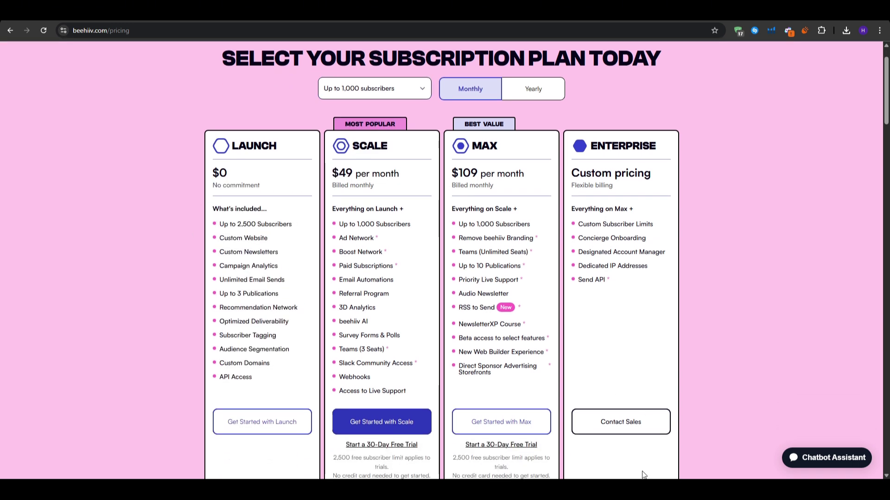